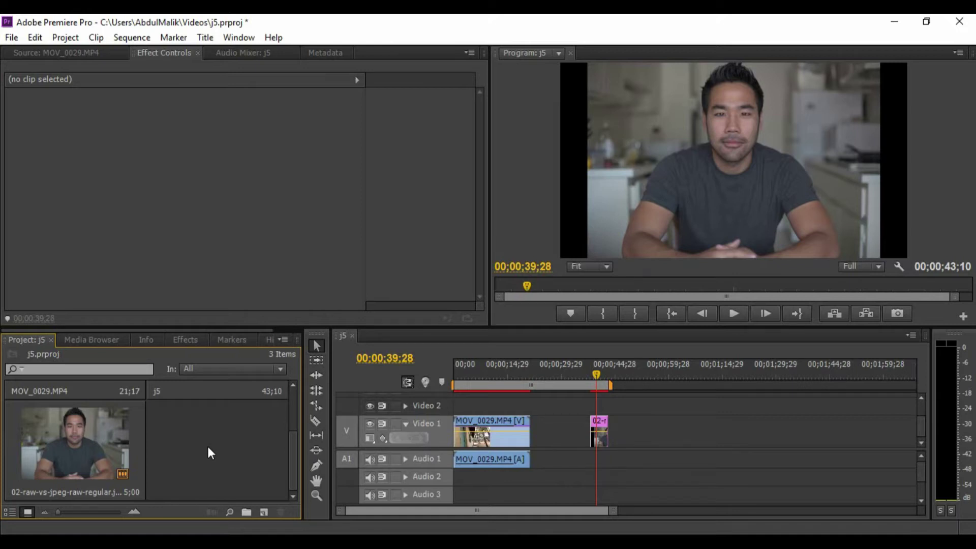
# Step: Save the project and create a new Adjustment Layer with its default video settings
pyautogui.hotkey('ctrl', 's')
pyautogui.click(263, 513)
pyautogui.click(358, 389)
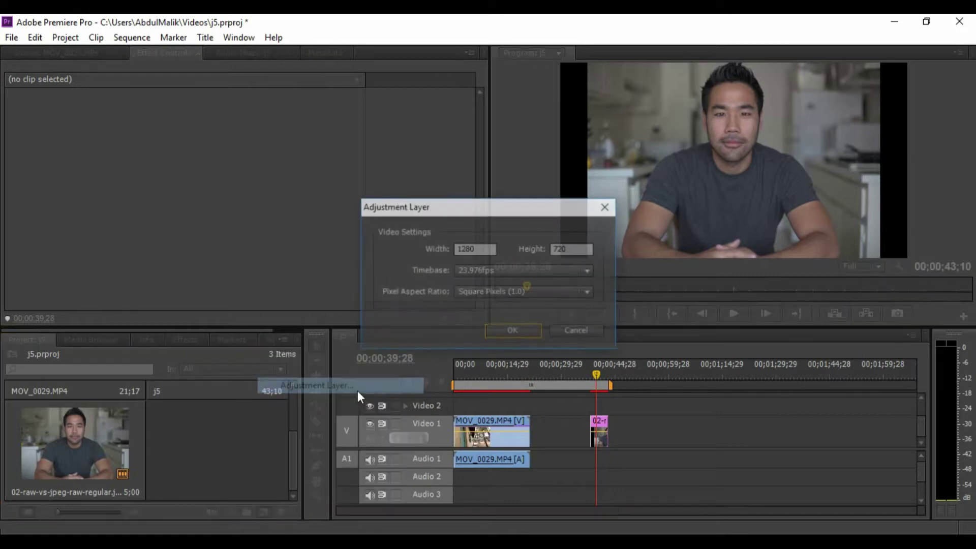
pyautogui.click(522, 331)
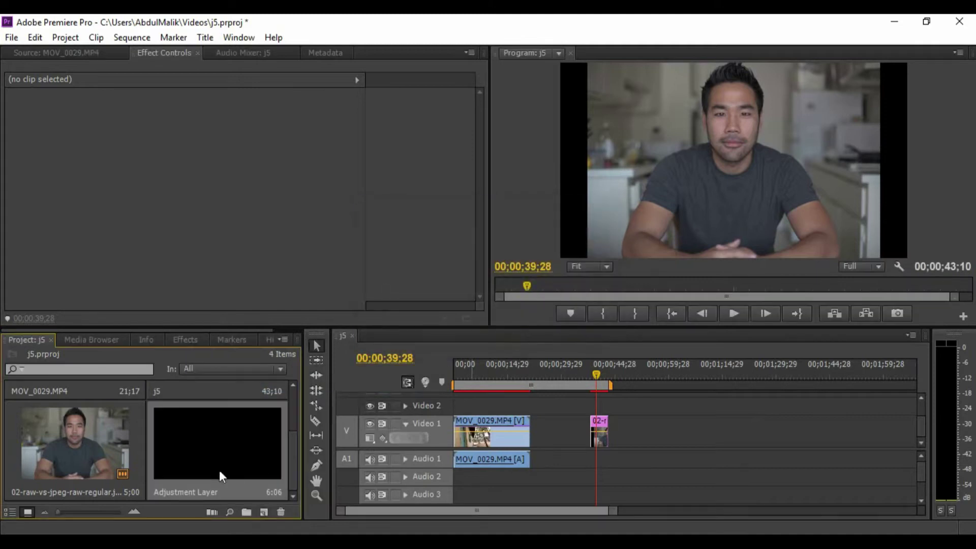
# Step: Place the adjustment layer on Video 2 above the second clip at the playhead
pyautogui.moveTo(207, 444); pyautogui.dragTo(596, 379)
pyautogui.click(596, 380)
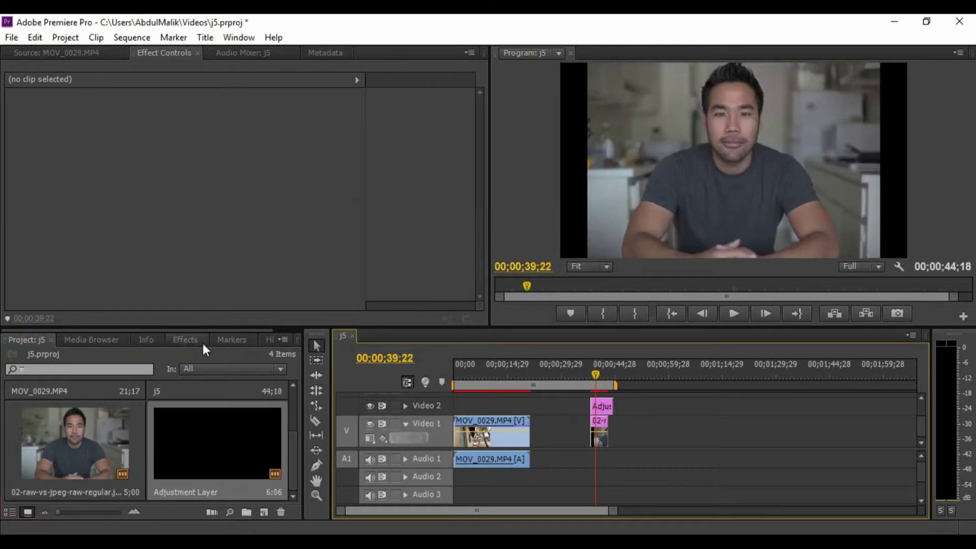
pyautogui.click(185, 341)
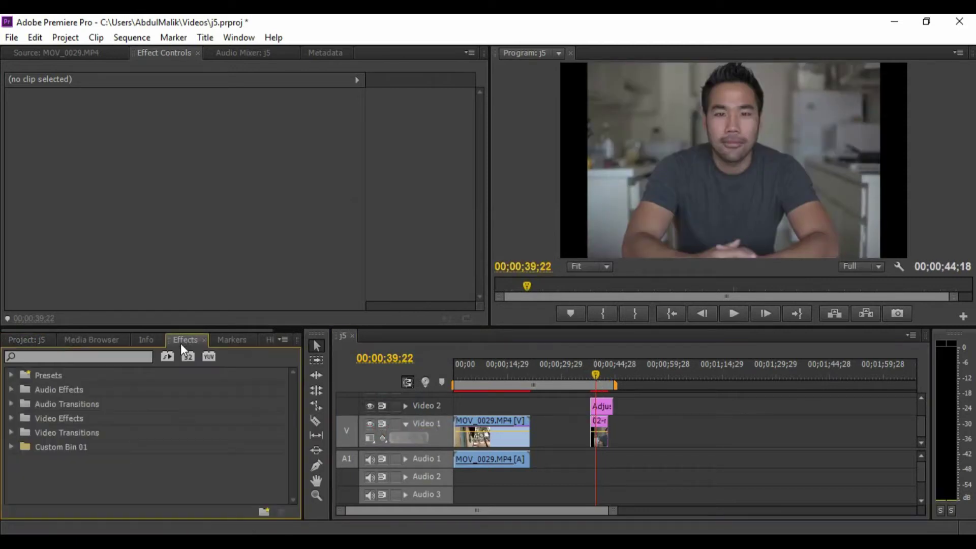
# Step: Search 'three', apply Three-Way Color Corrector to the adjustment layer, and tint shadows toward blue
pyautogui.click(124, 360)
pyautogui.write('three')
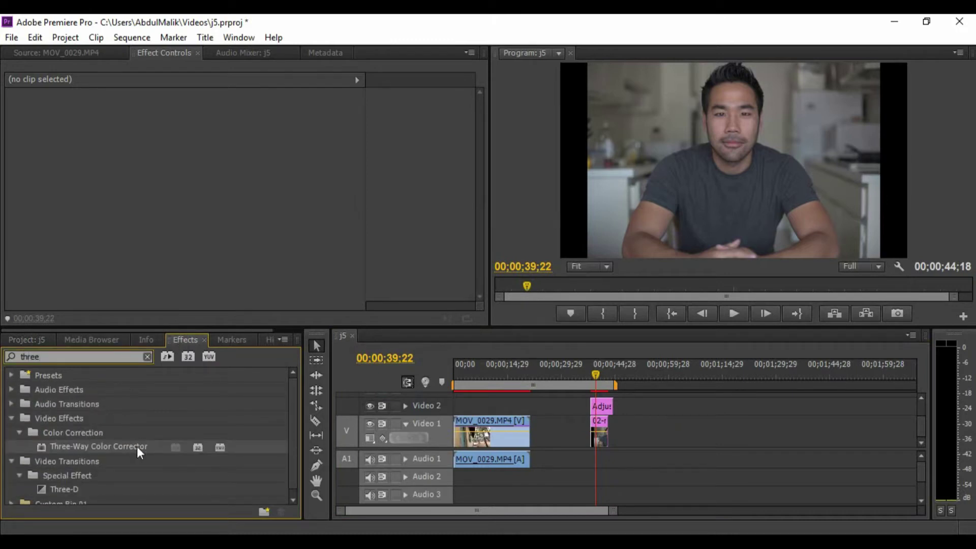
pyautogui.moveTo(136, 446); pyautogui.dragTo(595, 405)
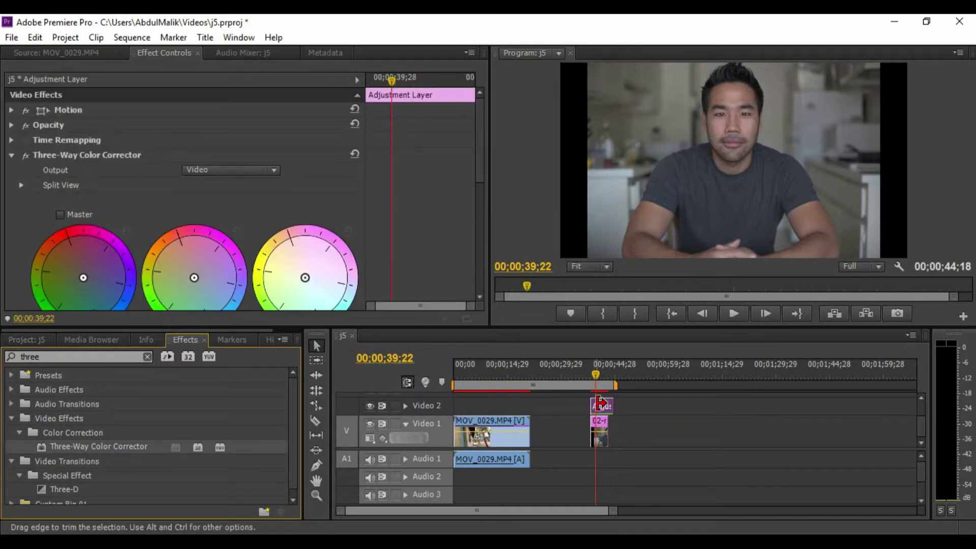
pyautogui.moveTo(482, 160); pyautogui.dragTo(483, 191)
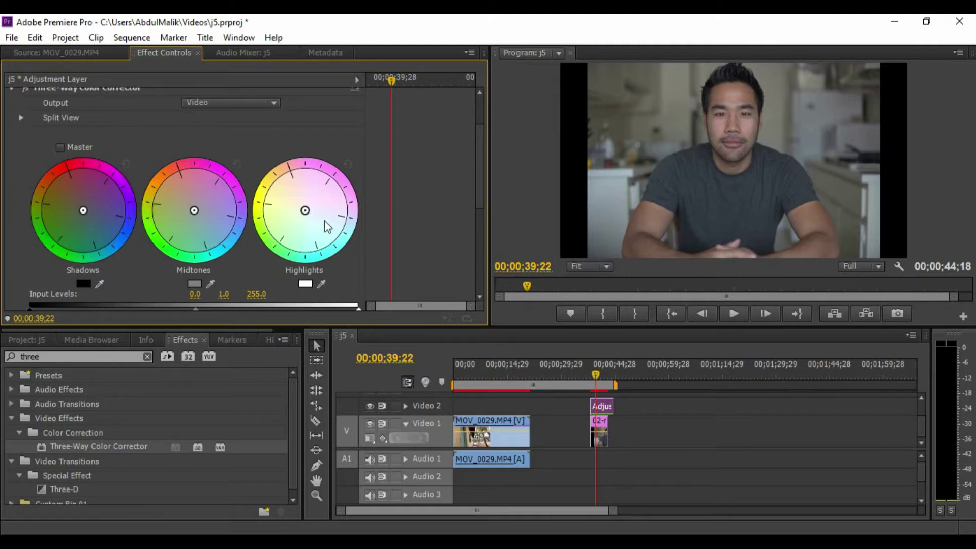
pyautogui.moveTo(89, 212); pyautogui.dragTo(112, 239)
# Step: Tint the midtones toward green and push the highlights balance far off-centre
pyautogui.moveTo(167, 224); pyautogui.dragTo(153, 258)
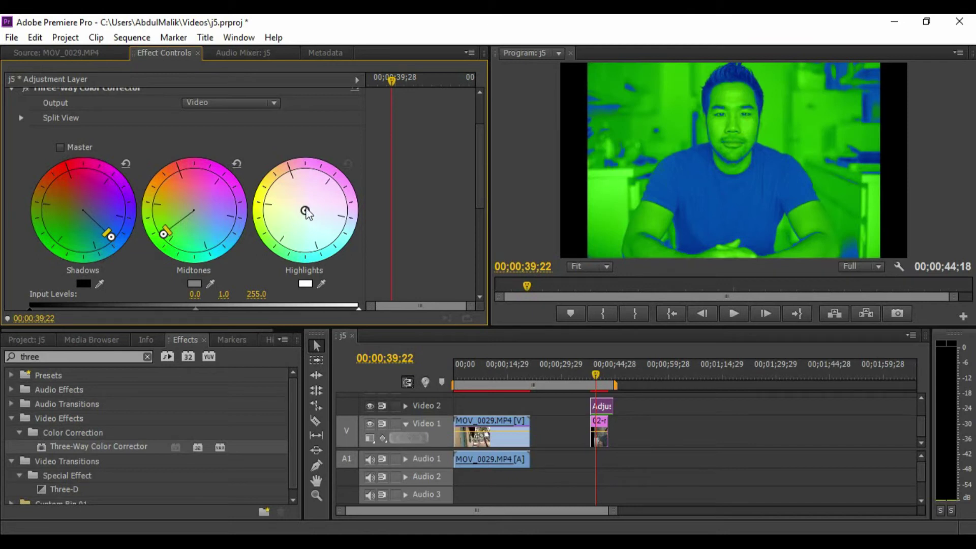
pyautogui.moveTo(305, 211); pyautogui.dragTo(343, 192)
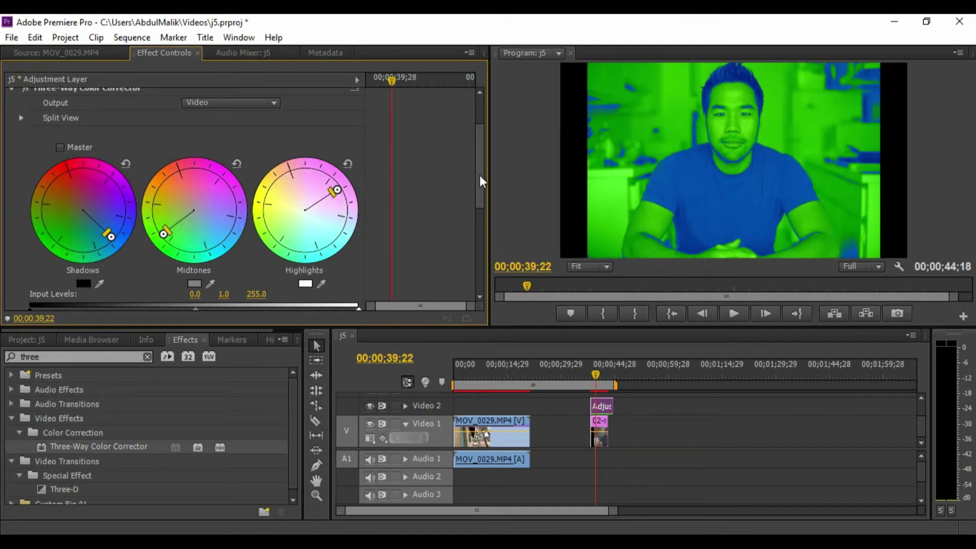
pyautogui.moveTo(477, 176); pyautogui.dragTo(486, 225)
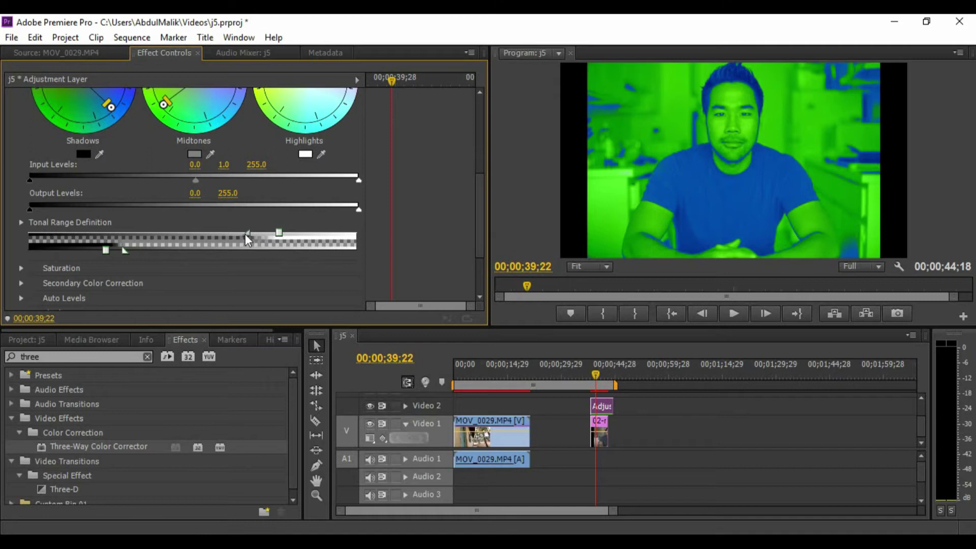
# Step: Reduce the shadow range softness and extend the highlight range softness under Tonal Range Definition
pyautogui.moveTo(226, 235); pyautogui.dragTo(166, 243)
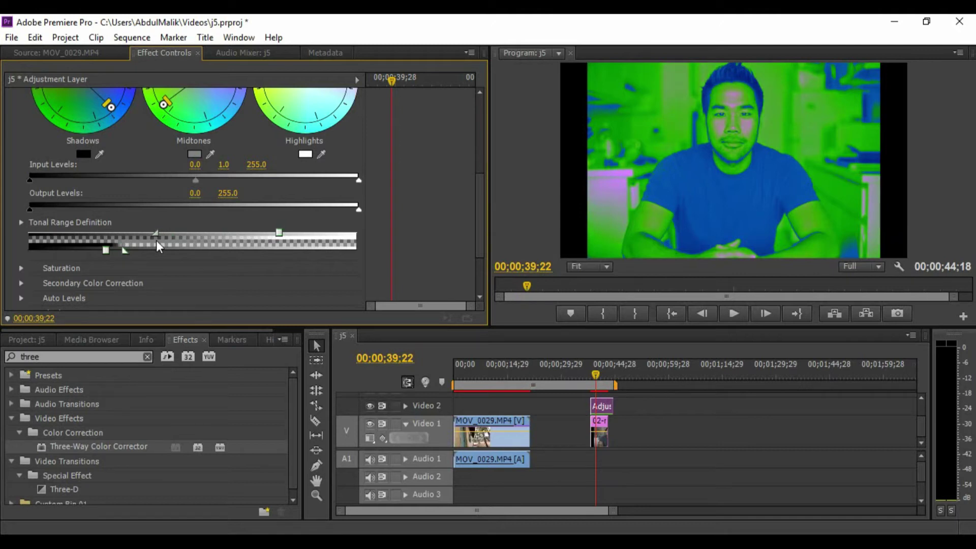
pyautogui.moveTo(155, 241); pyautogui.dragTo(142, 239)
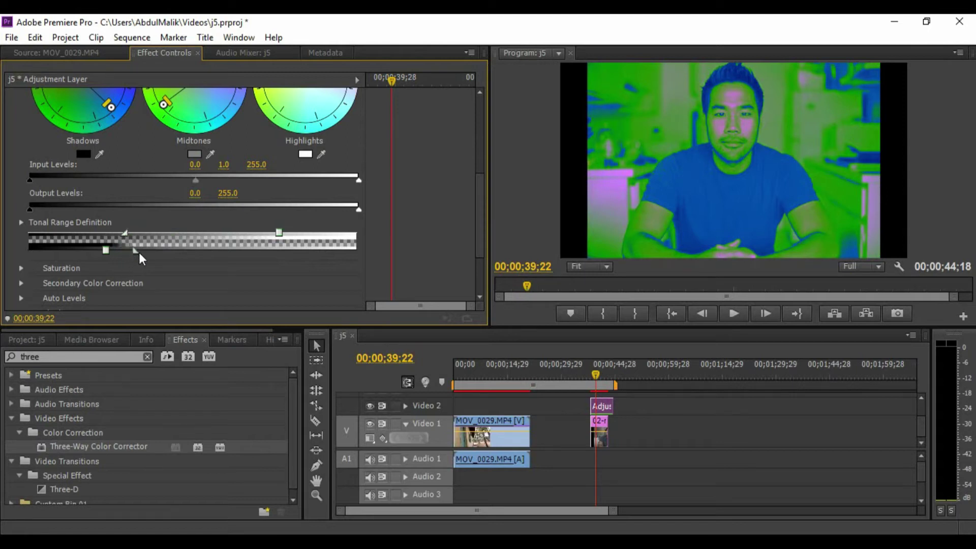
pyautogui.moveTo(139, 253); pyautogui.dragTo(276, 254)
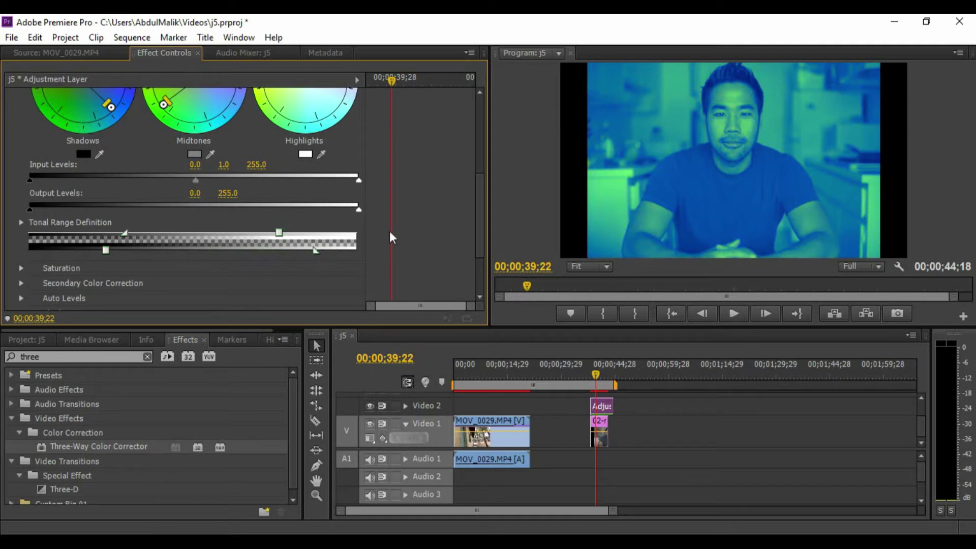
pyautogui.moveTo(478, 224); pyautogui.dragTo(488, 184)
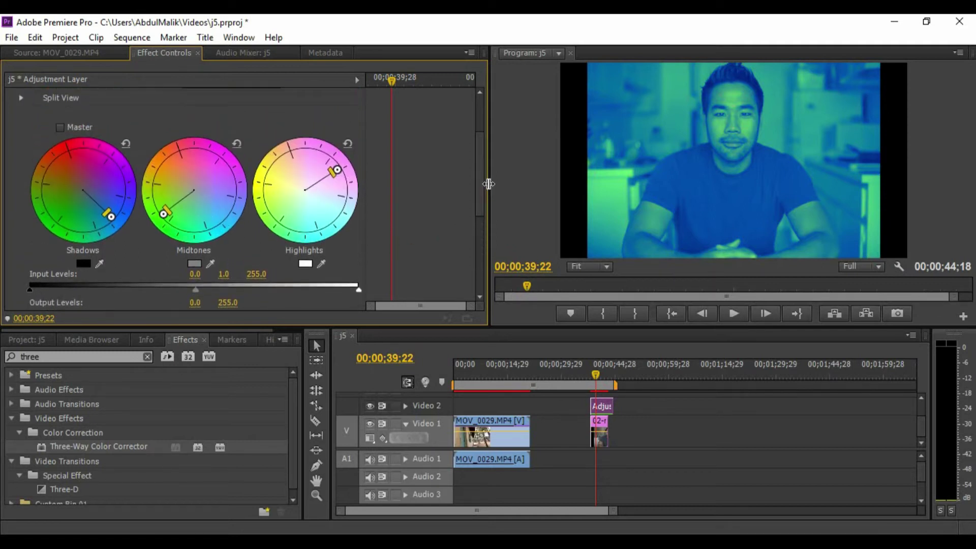
# Step: Reset the Highlights, Midtones and Shadows colour wheels to neutral
pyautogui.click(349, 143)
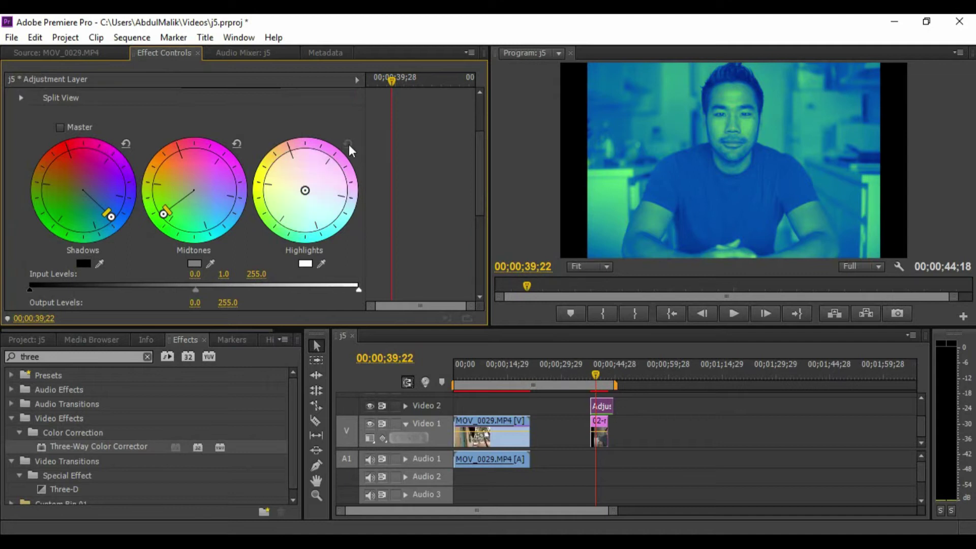
pyautogui.click(240, 145)
pyautogui.click(126, 145)
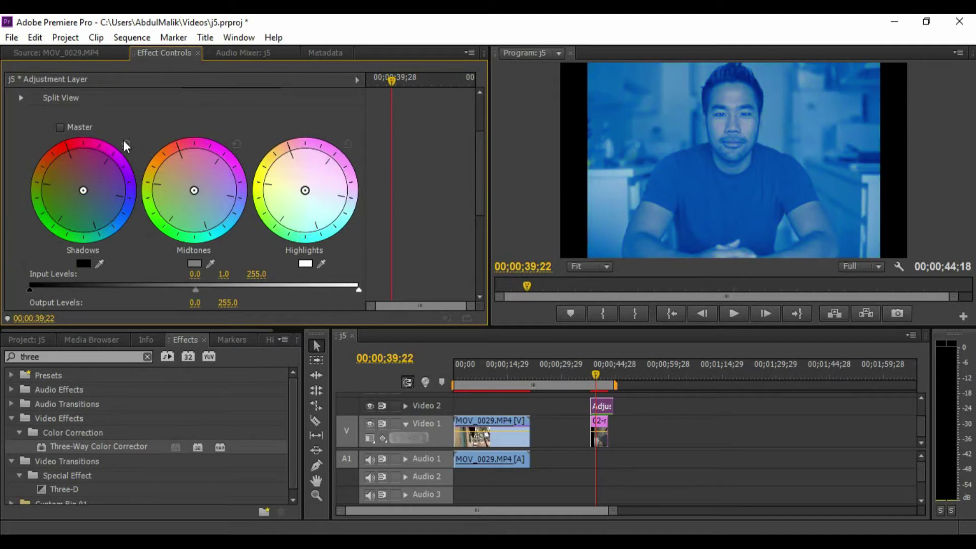
pyautogui.moveTo(481, 164); pyautogui.dragTo(482, 195)
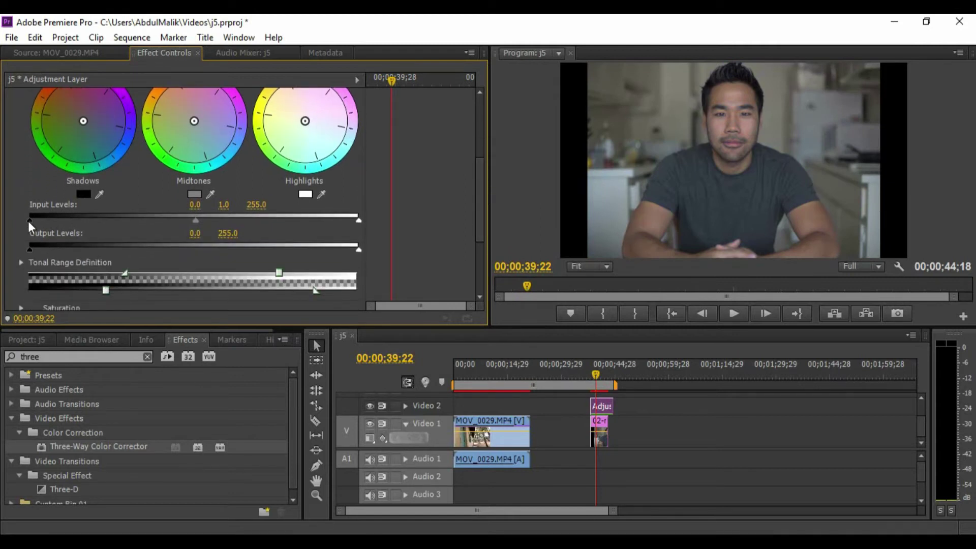
# Step: Set input black to 17.2, lower output white, and raise output black to 16.6
pyautogui.moveTo(31, 221); pyautogui.dragTo(52, 223)
pyautogui.moveTo(360, 249); pyautogui.dragTo(367, 222)
pyautogui.moveTo(35, 250); pyautogui.dragTo(43, 250)
pyautogui.moveTo(479, 206); pyautogui.dragTo(478, 174)
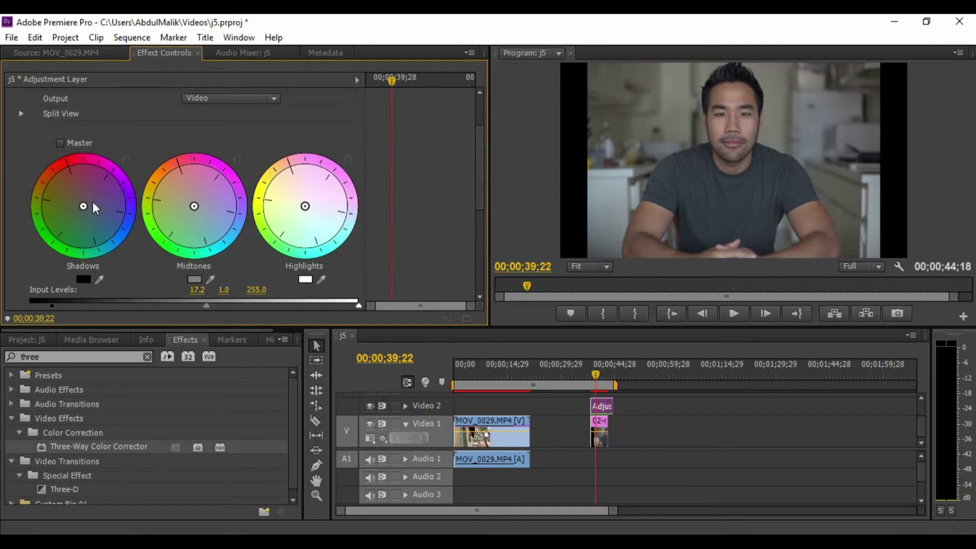
# Step: Push the shadows toward blue, midtones toward orange, and highlights toward yellow
pyautogui.moveTo(83, 206); pyautogui.dragTo(151, 254)
pyautogui.moveTo(194, 209); pyautogui.dragTo(156, 246)
pyautogui.moveTo(305, 206); pyautogui.dragTo(269, 190)
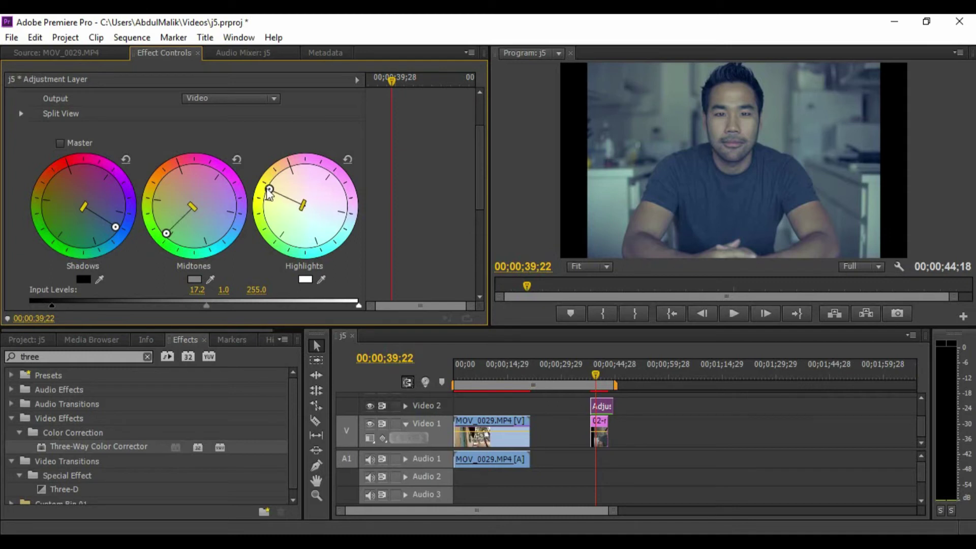
# Step: Push the midtones further orange, ease the shadows back toward neutral, and hide the grade
pyautogui.moveTo(166, 235); pyautogui.dragTo(140, 171)
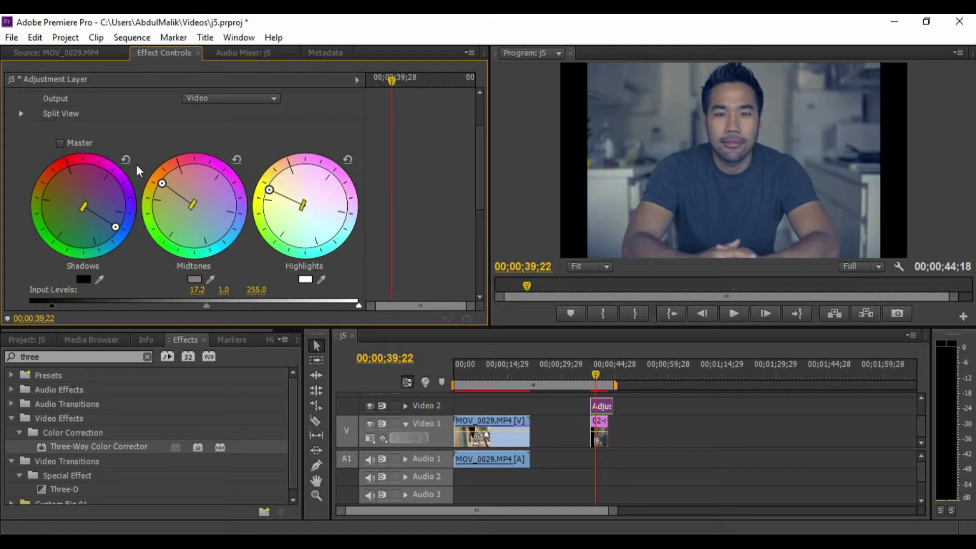
pyautogui.moveTo(138, 170); pyautogui.dragTo(138, 174)
pyautogui.moveTo(116, 227)
pyautogui.mouseDown()
pyautogui.moveTo(95, 215)
pyautogui.moveTo(106, 224)
pyautogui.mouseUp()
pyautogui.click(370, 405)
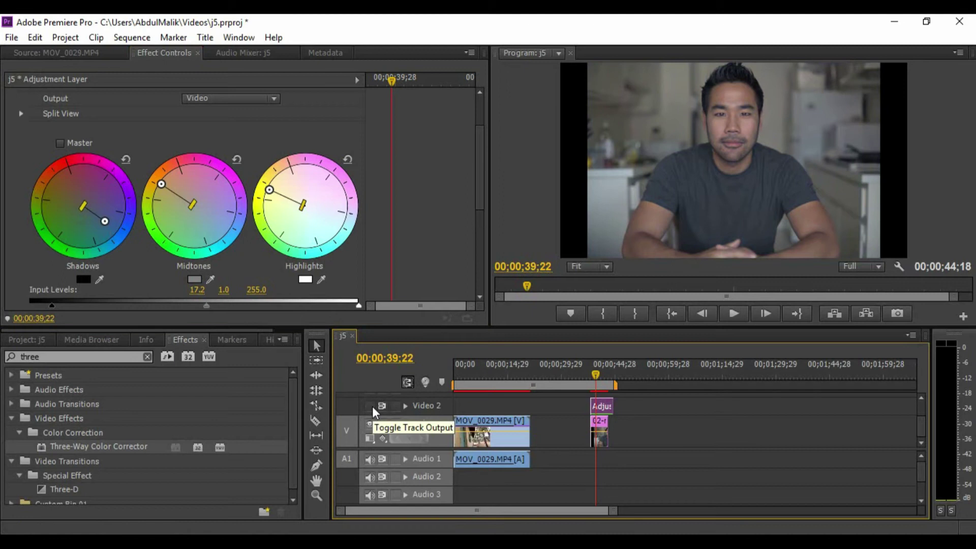
# Step: Re-enable the graded adjustment layer and raise Master Saturation to 200
pyautogui.click(371, 407)
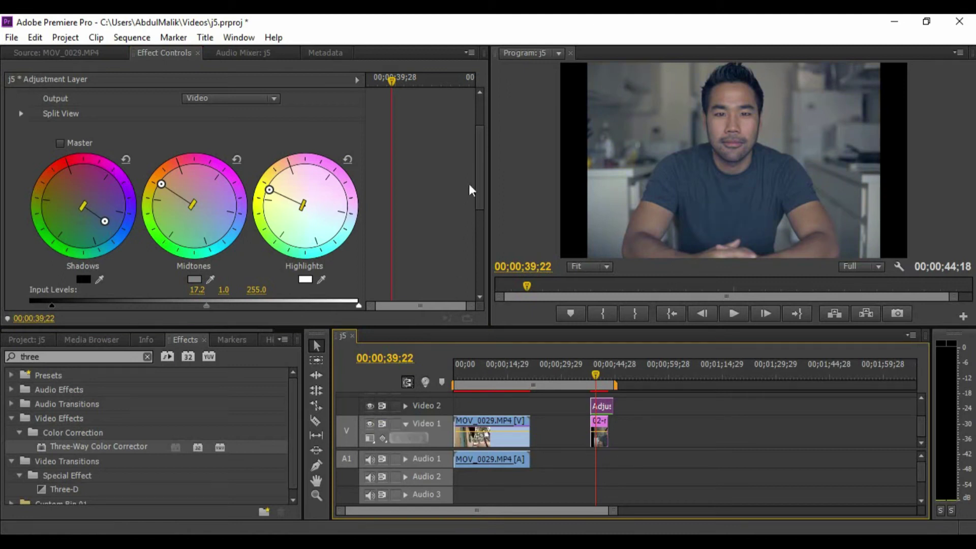
pyautogui.click(481, 198)
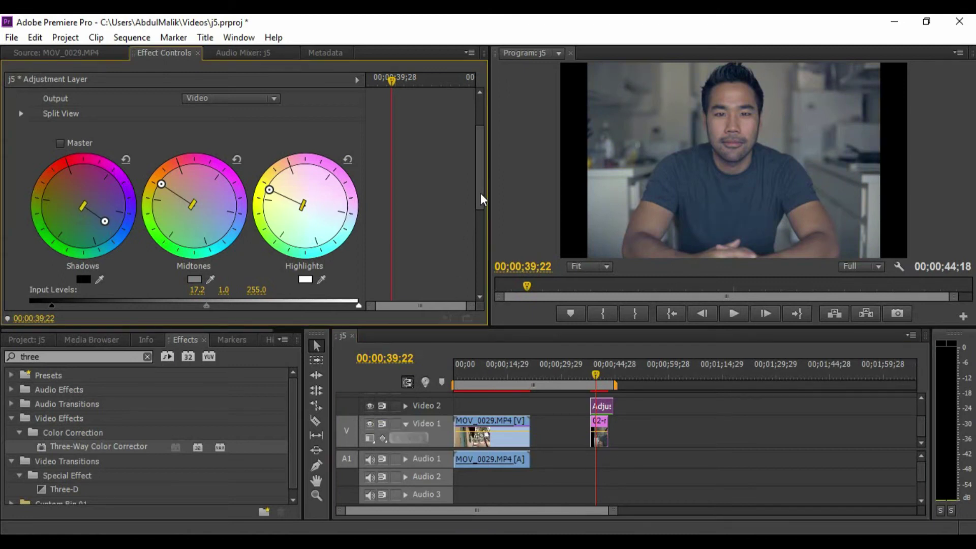
pyautogui.moveTo(480, 193); pyautogui.dragTo(482, 260)
pyautogui.click(21, 229)
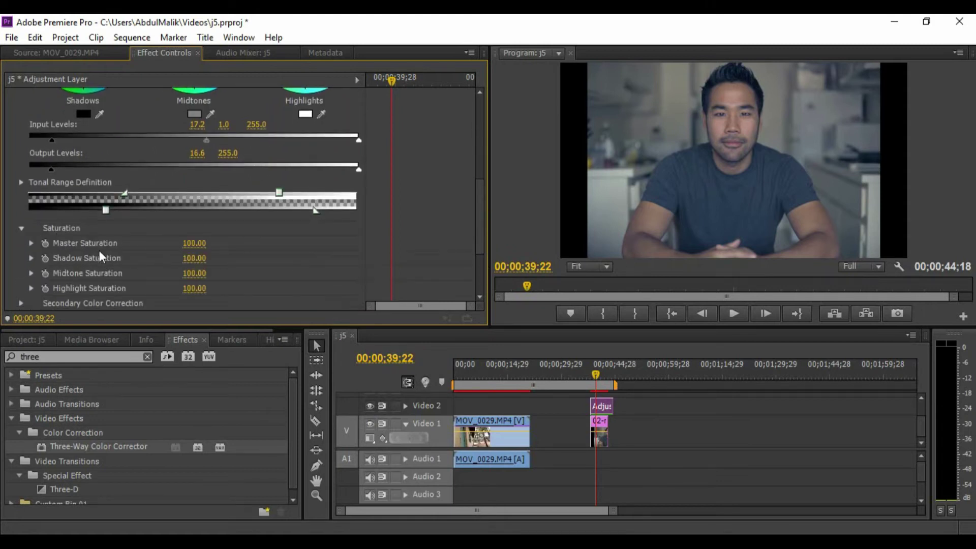
pyautogui.moveTo(194, 248); pyautogui.dragTo(245, 248)
# Step: Toggle Video 2 off and on to compare the saturated grade with the original
pyautogui.moveTo(480, 181); pyautogui.dragTo(488, 109)
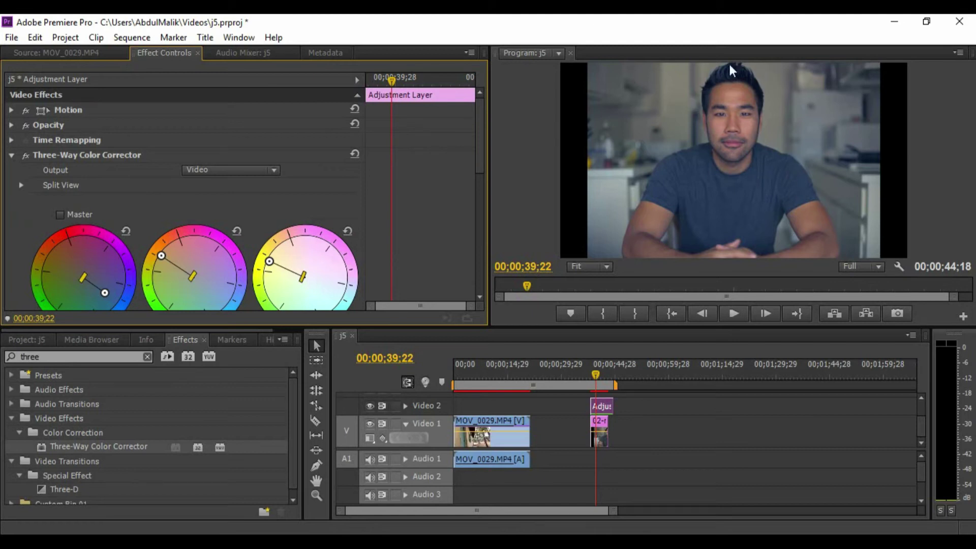
pyautogui.click(369, 407)
pyautogui.click(369, 407)
# Step: Shift the highlights and midtones colour balances to remove the purple cast
pyautogui.click(369, 407)
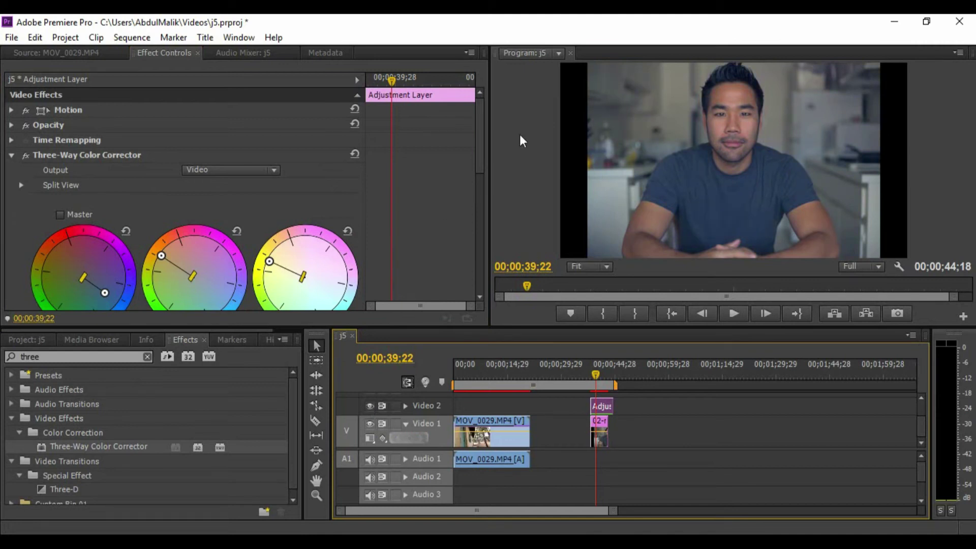
pyautogui.moveTo(477, 153); pyautogui.dragTo(478, 177)
pyautogui.moveTo(261, 201)
pyautogui.mouseDown()
pyautogui.moveTo(264, 249)
pyautogui.moveTo(256, 185)
pyautogui.mouseUp()
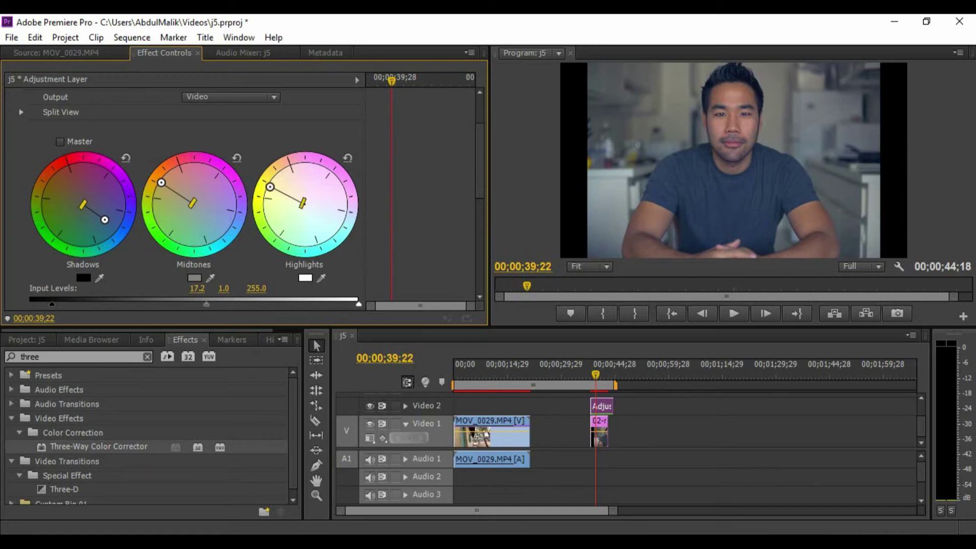
pyautogui.moveTo(161, 183); pyautogui.dragTo(160, 186)
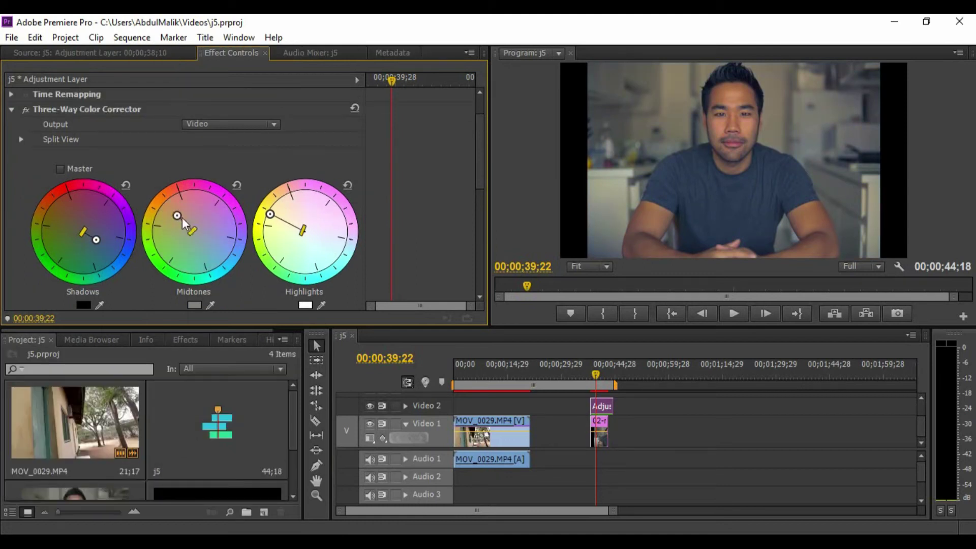
pyautogui.moveTo(164, 256); pyautogui.dragTo(141, 196)
pyautogui.click(373, 411)
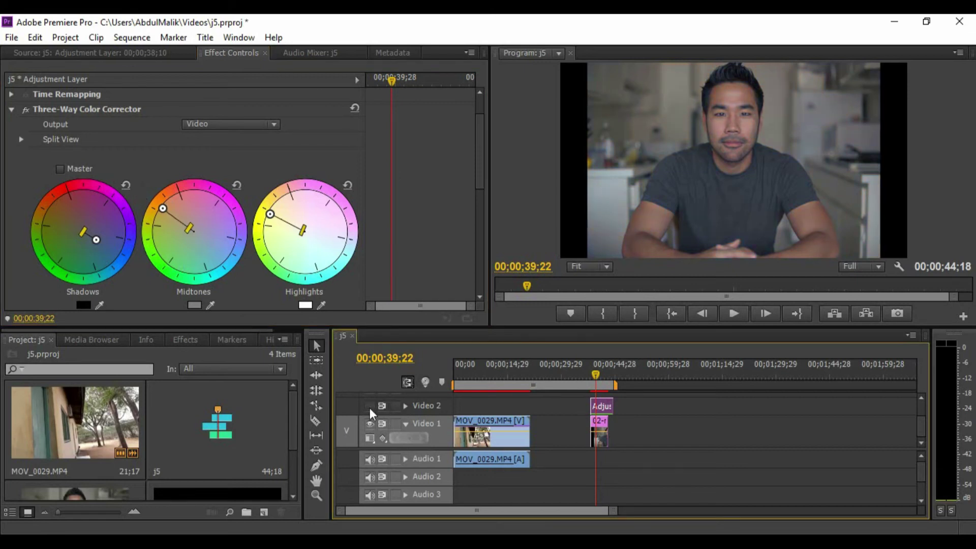
# Step: Toggle Video 2's output off and on to compare the grade with the original footage
pyautogui.click(369, 406)
pyautogui.click(369, 409)
pyautogui.click(370, 409)
pyautogui.click(370, 406)
# Step: Set Input Levels black to 23.8 and Output Levels black to 0.0
pyautogui.moveTo(478, 173); pyautogui.dragTo(479, 209)
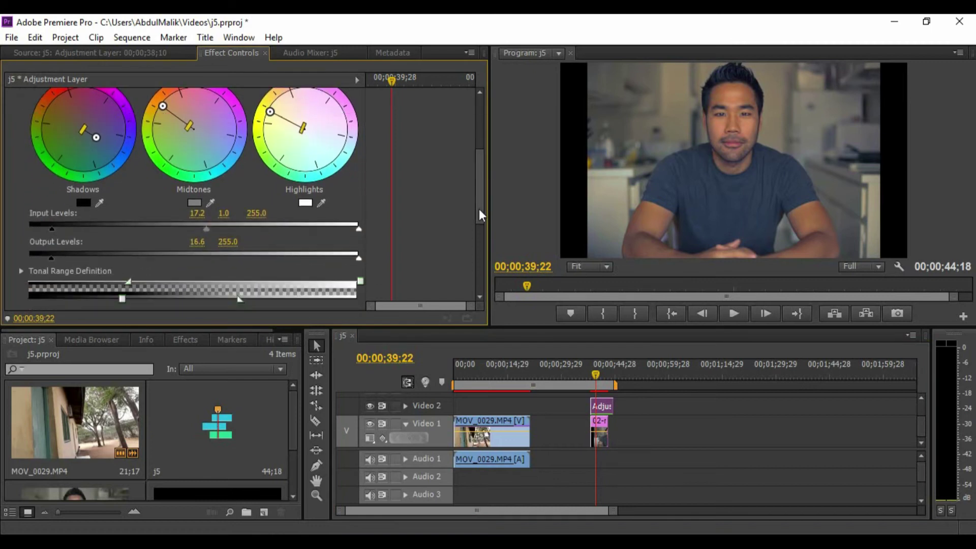
pyautogui.moveTo(51, 229)
pyautogui.mouseDown()
pyautogui.moveTo(66, 233)
pyautogui.moveTo(34, 233)
pyautogui.moveTo(60, 231)
pyautogui.mouseUp()
pyautogui.moveTo(50, 261); pyautogui.dragTo(31, 259)
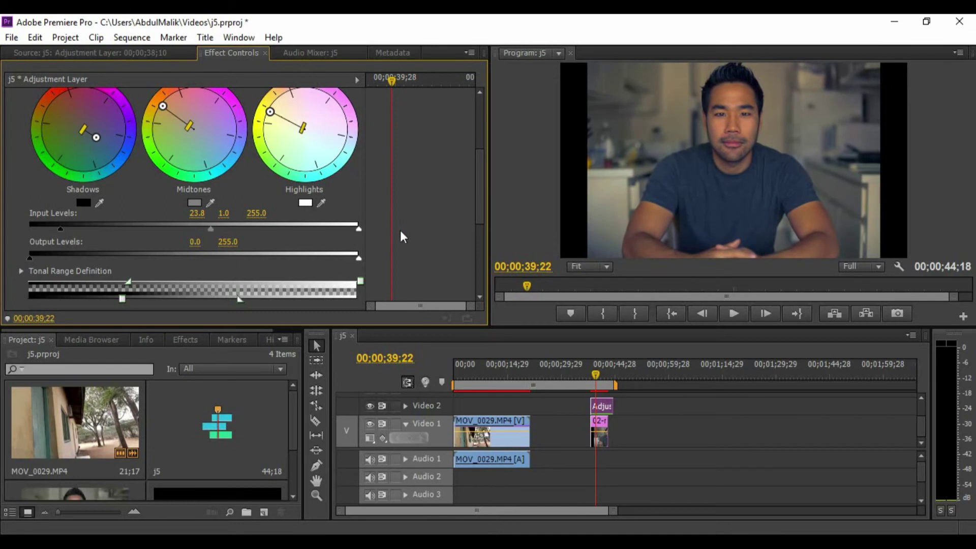
pyautogui.moveTo(483, 208); pyautogui.dragTo(484, 233)
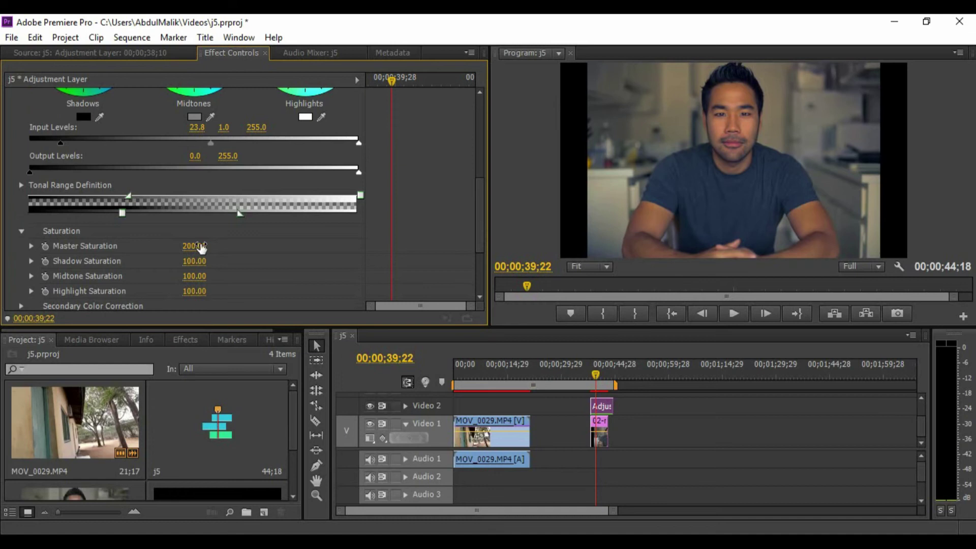
pyautogui.moveTo(489, 233); pyautogui.dragTo(483, 185)
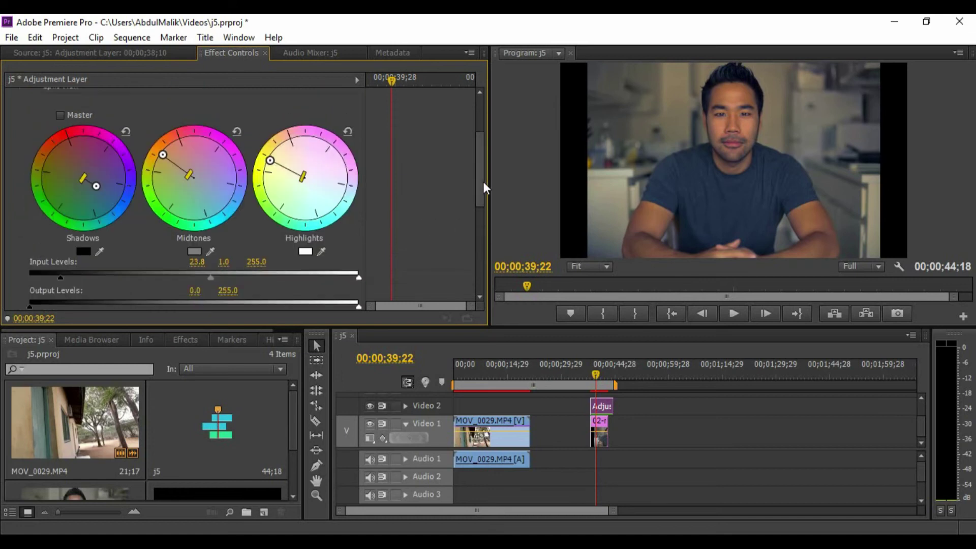
# Step: Nudge the highlights and shadows balances cooler, toggling Video 2's output to check against the original
pyautogui.moveTo(271, 160); pyautogui.dragTo(253, 196)
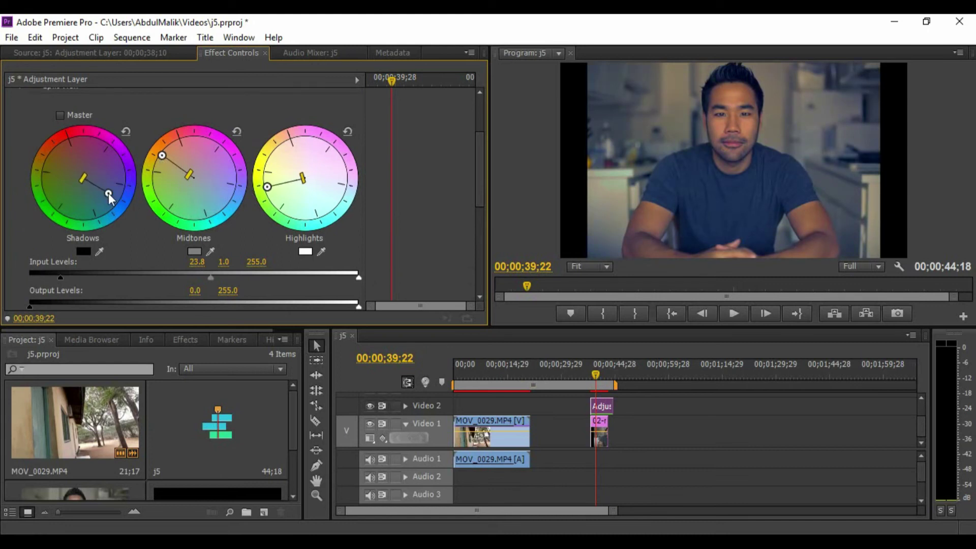
pyautogui.moveTo(117, 198); pyautogui.dragTo(105, 196)
pyautogui.click(371, 405)
pyautogui.click(370, 405)
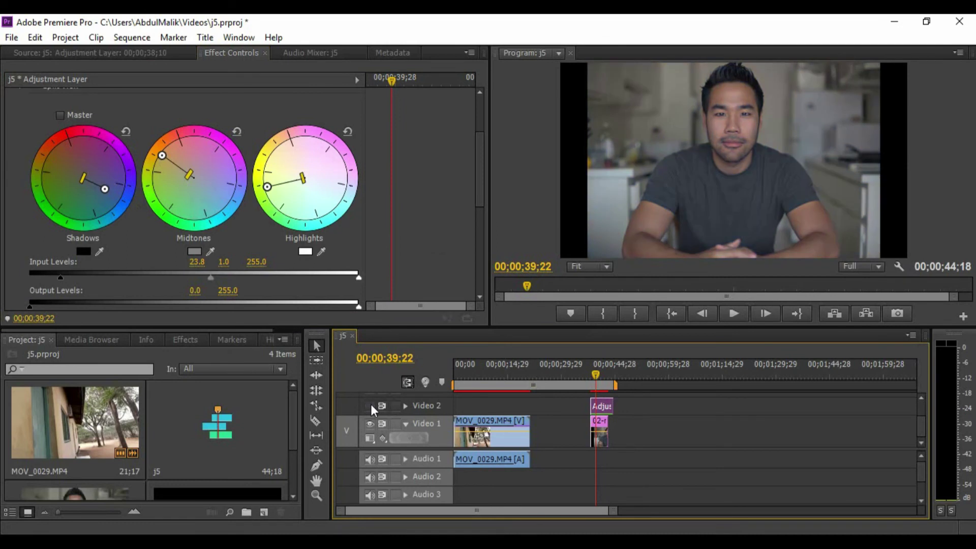
pyautogui.click(370, 405)
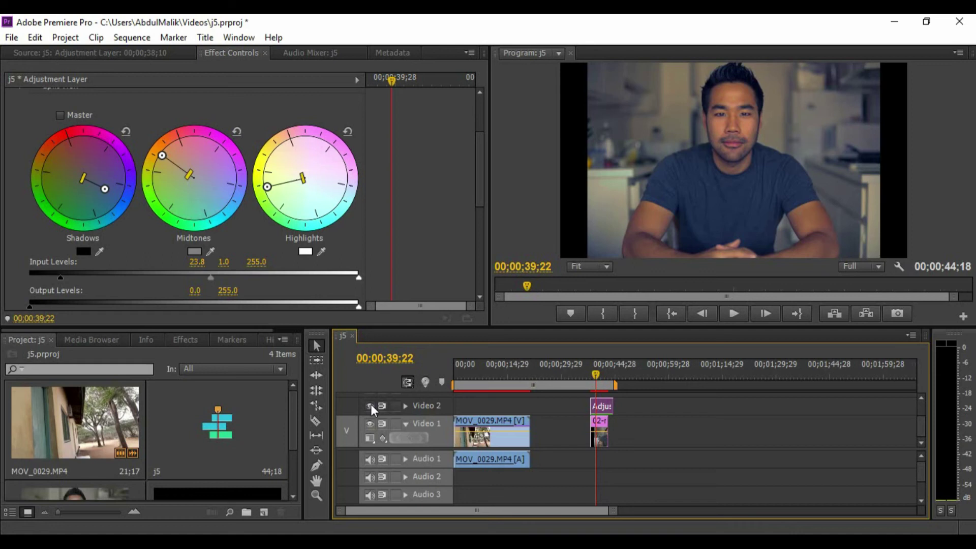
pyautogui.click(370, 406)
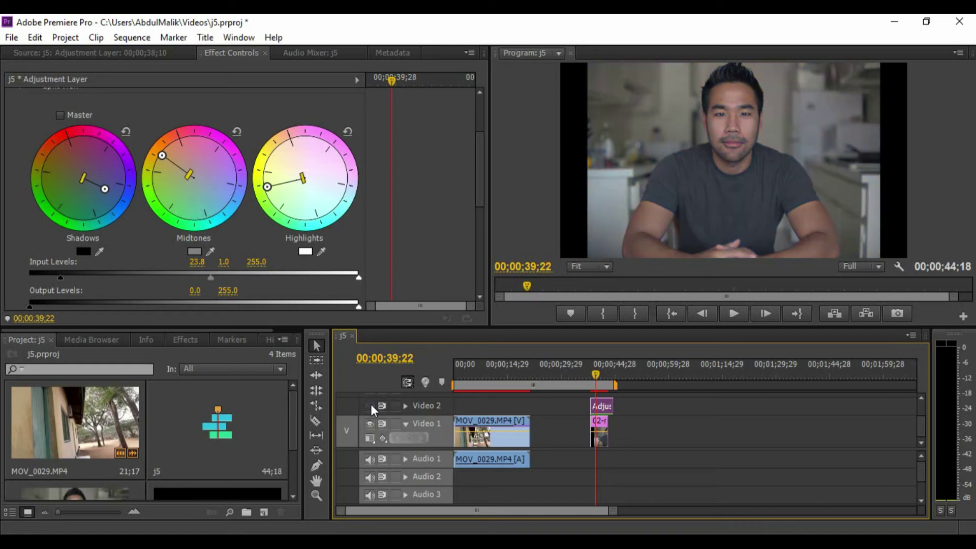
pyautogui.click(370, 406)
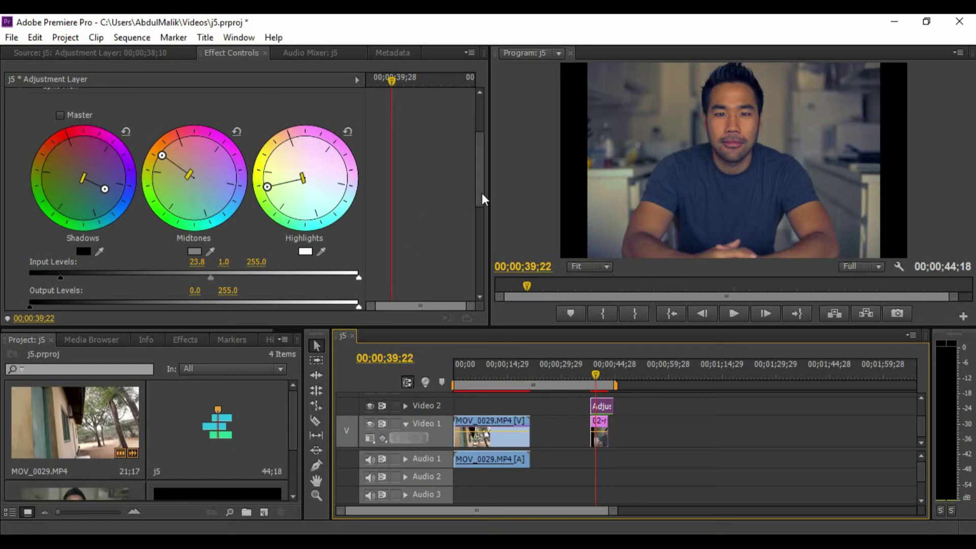
pyautogui.moveTo(482, 193); pyautogui.dragTo(483, 164)
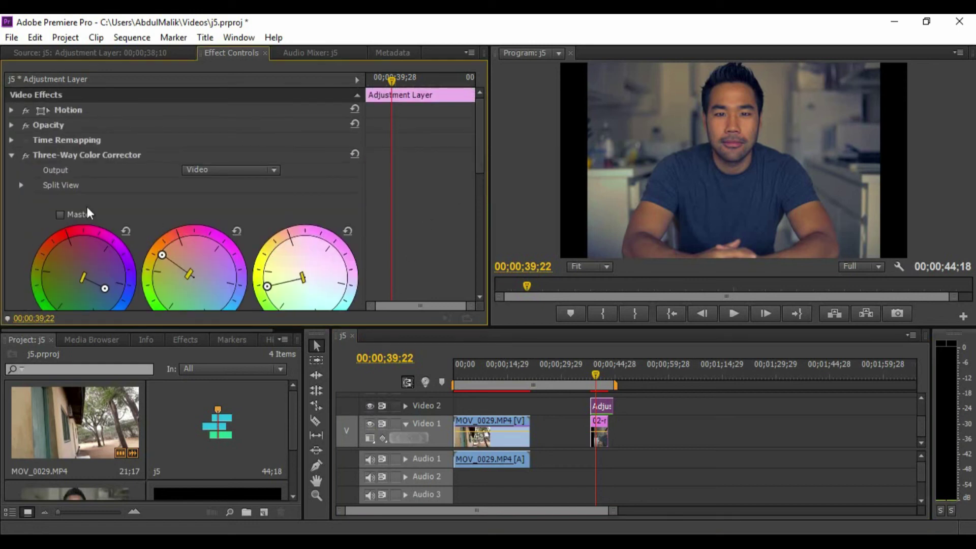
pyautogui.rightClick(33, 100)
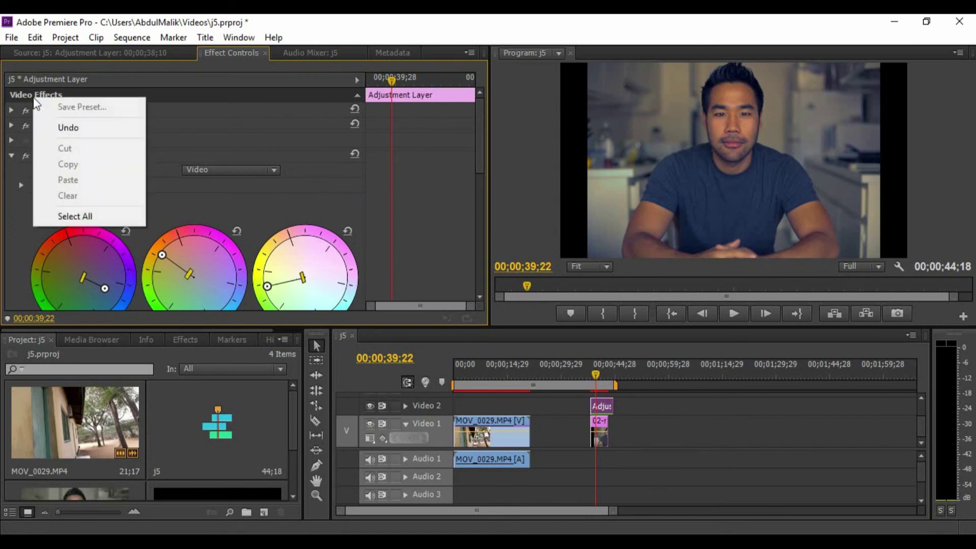
pyautogui.click(16, 97)
pyautogui.rightClick(47, 97)
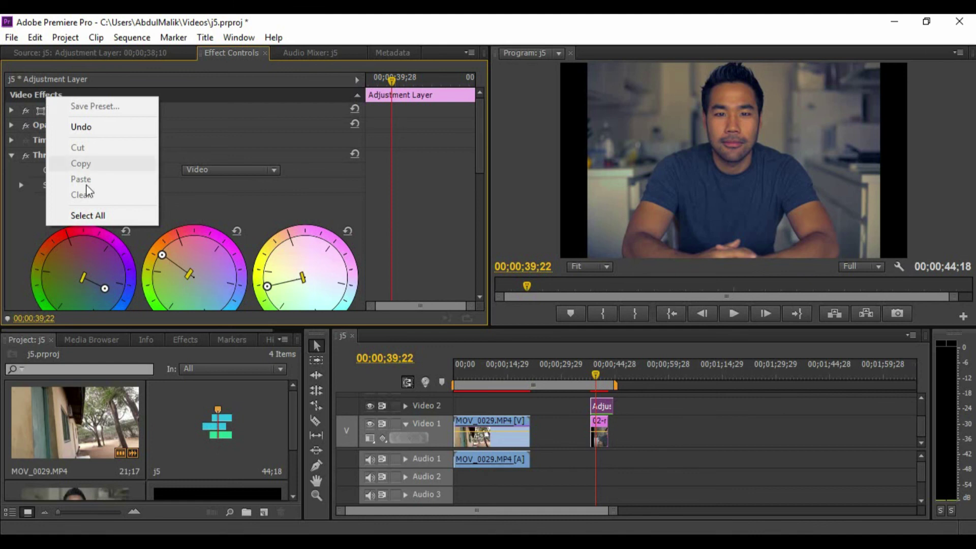
pyautogui.click(97, 216)
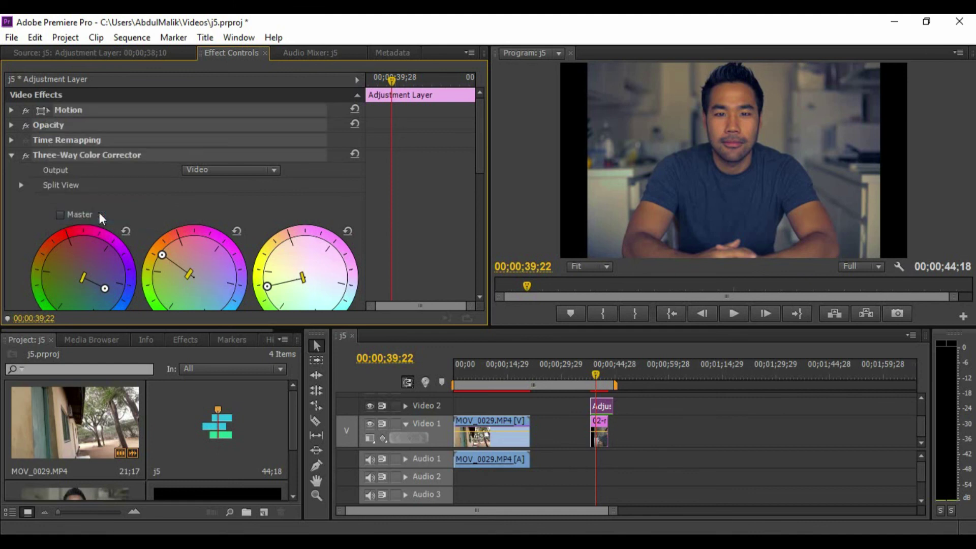
pyautogui.rightClick(56, 95)
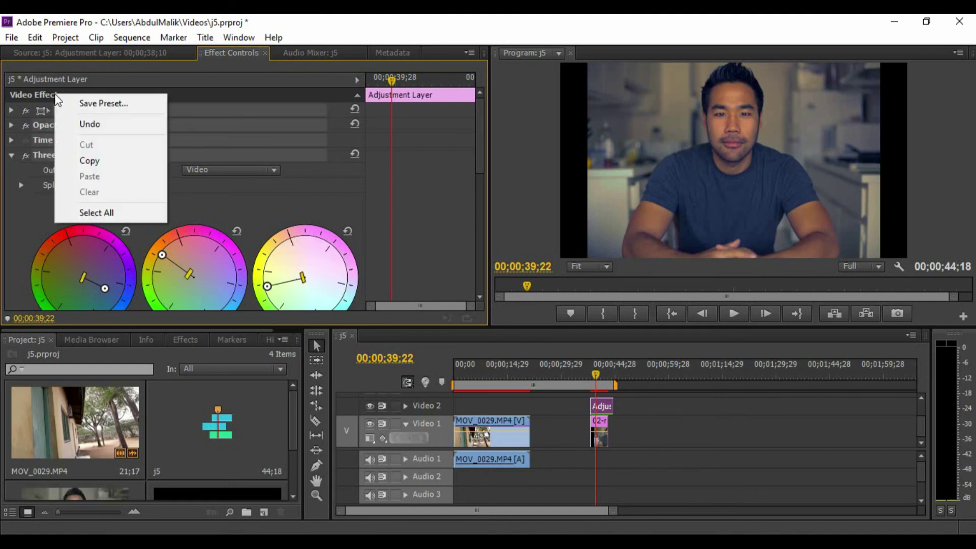
pyautogui.click(83, 104)
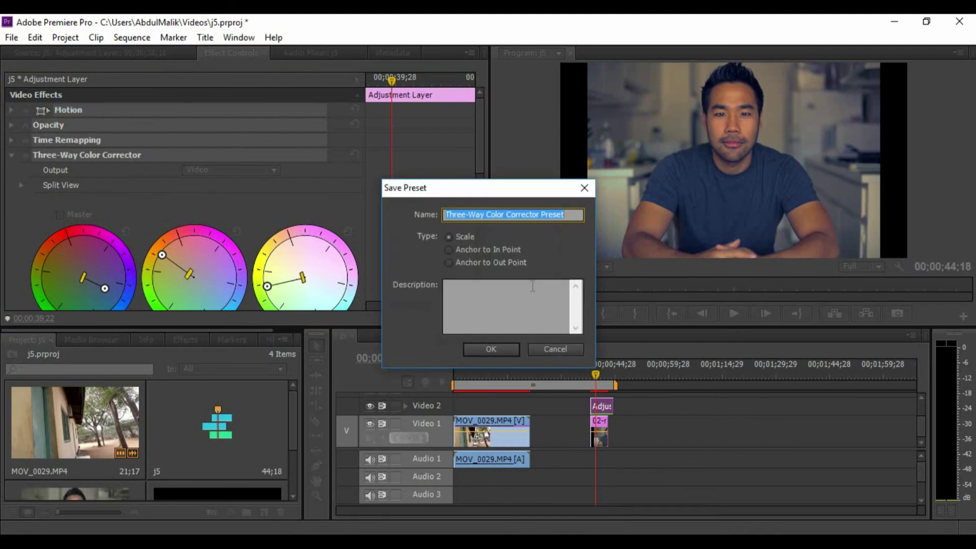
pyautogui.click(556, 349)
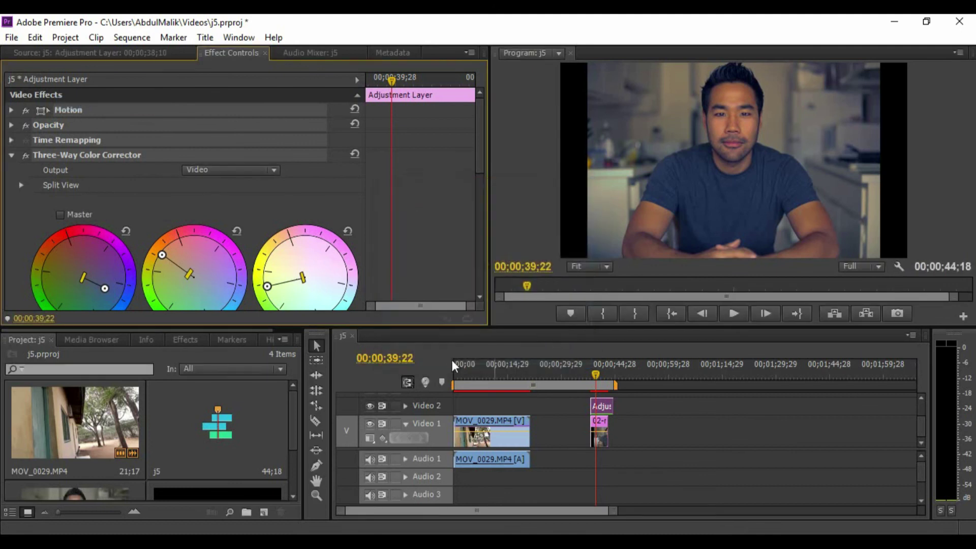
pyautogui.click(186, 340)
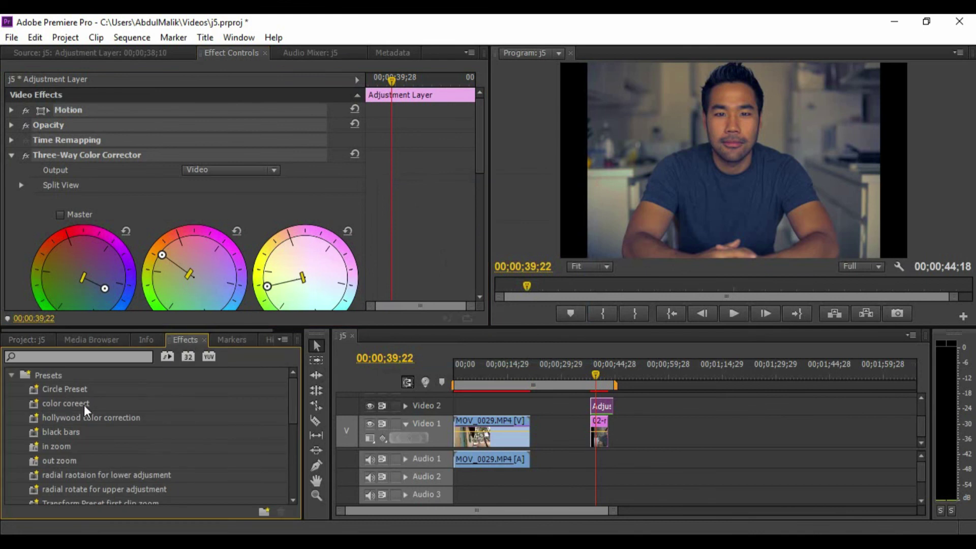
# Step: Hide Video 2's adjustment layer, then drop the 'hollywood color correction' preset onto the Video 1 clip
pyautogui.click(370, 406)
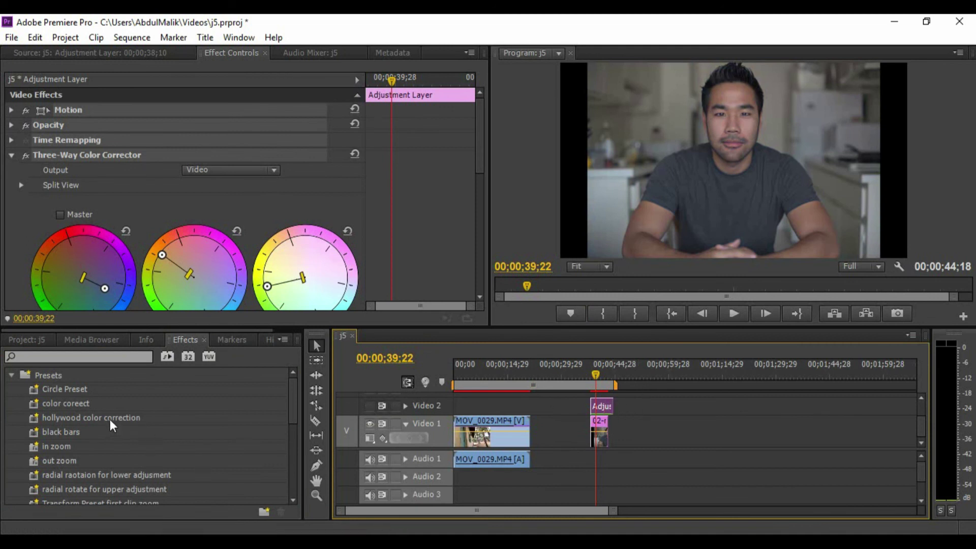
pyautogui.moveTo(109, 419); pyautogui.dragTo(598, 437)
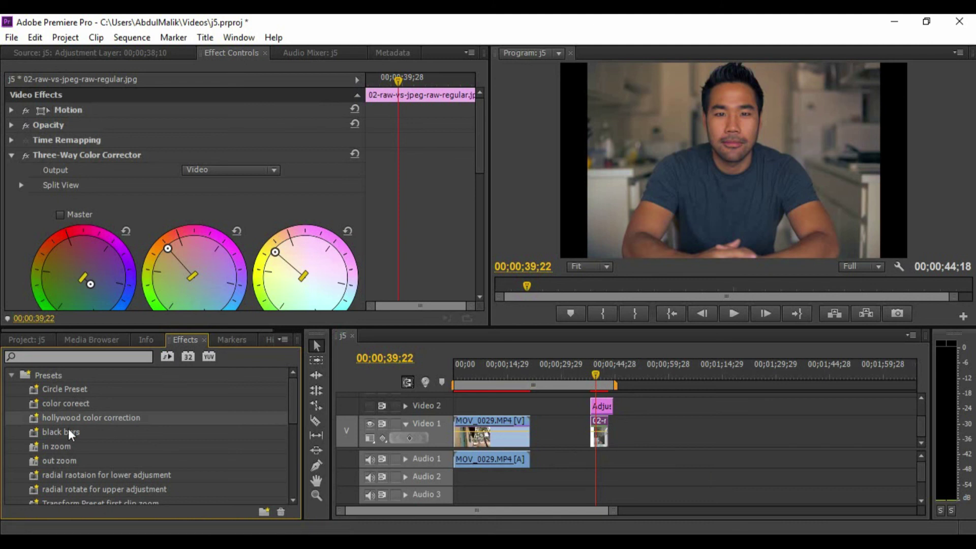
pyautogui.moveTo(71, 436); pyautogui.dragTo(597, 435)
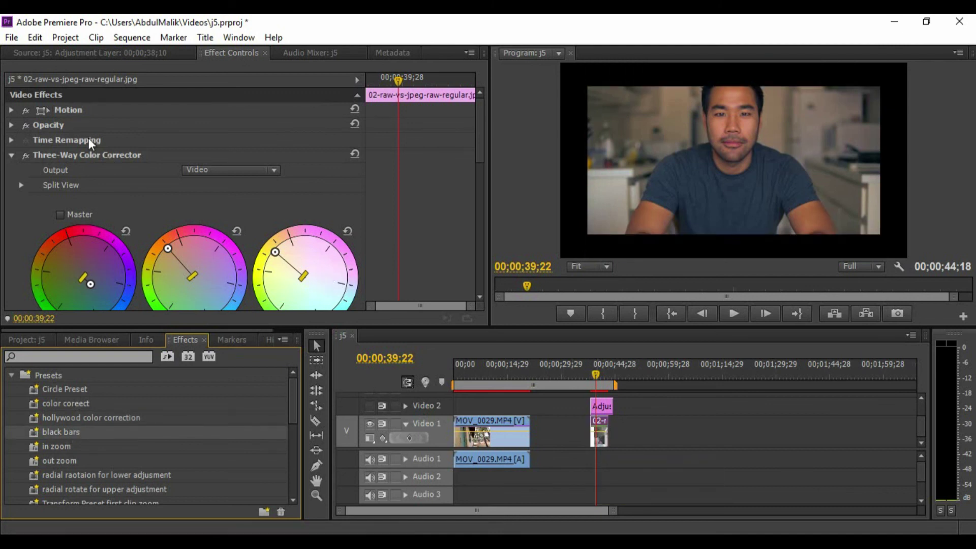
pyautogui.click(35, 37)
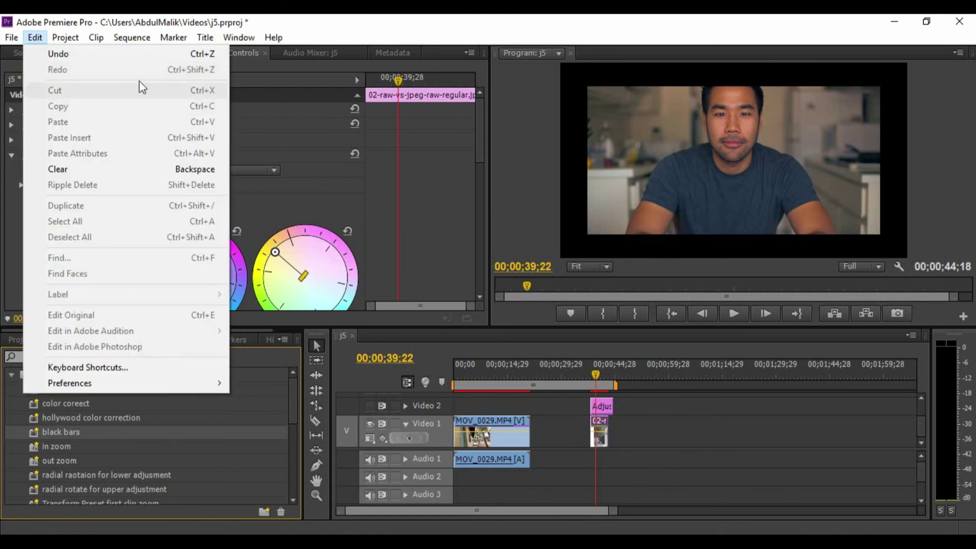
pyautogui.click(101, 58)
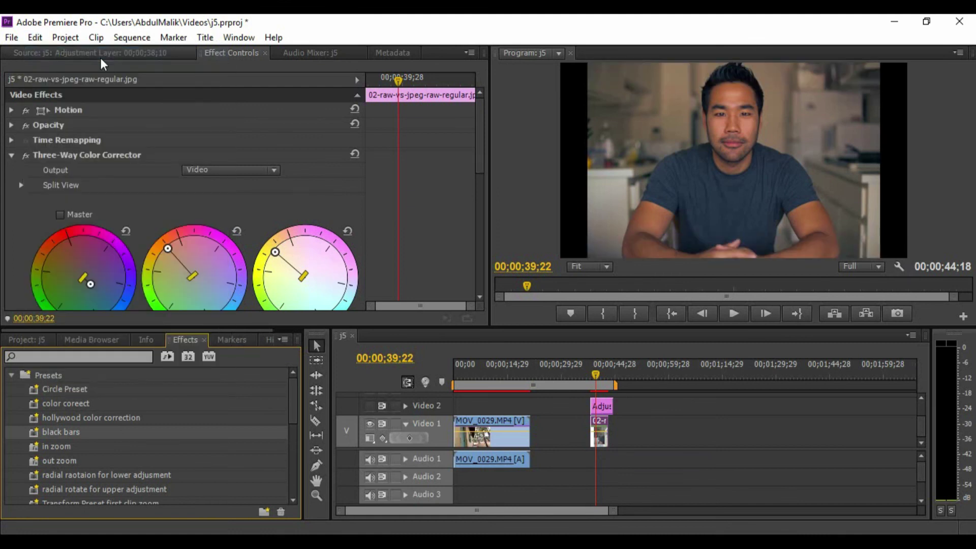